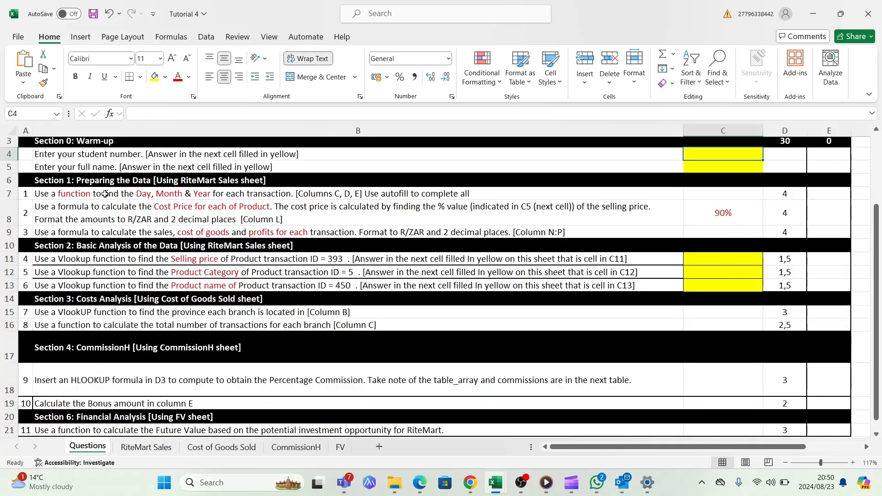
On the RiteMart Sales sheet, enter =TEXT(B3;"dddd") in C3 to get the first transaction's day name
{"action": "scroll", "coordinate": [108, 194], "scroll_direction": "up", "scroll_amount": 1}
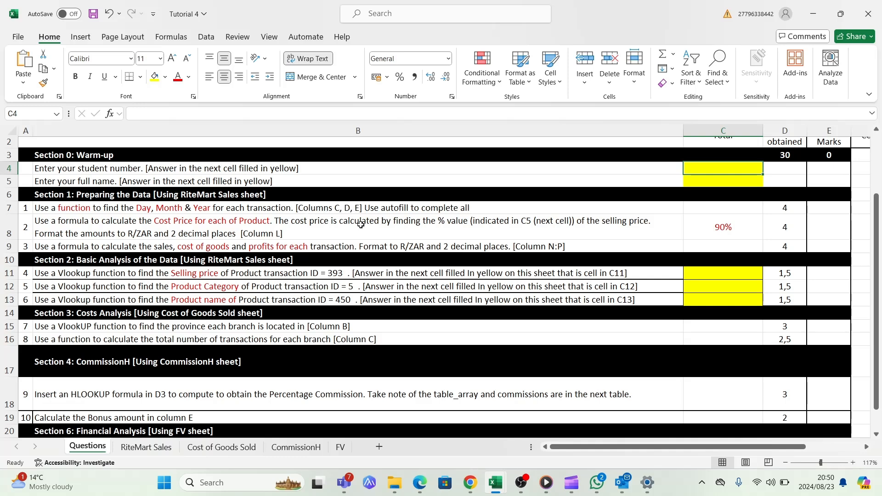
{"action": "left_click", "coordinate": [145, 448]}
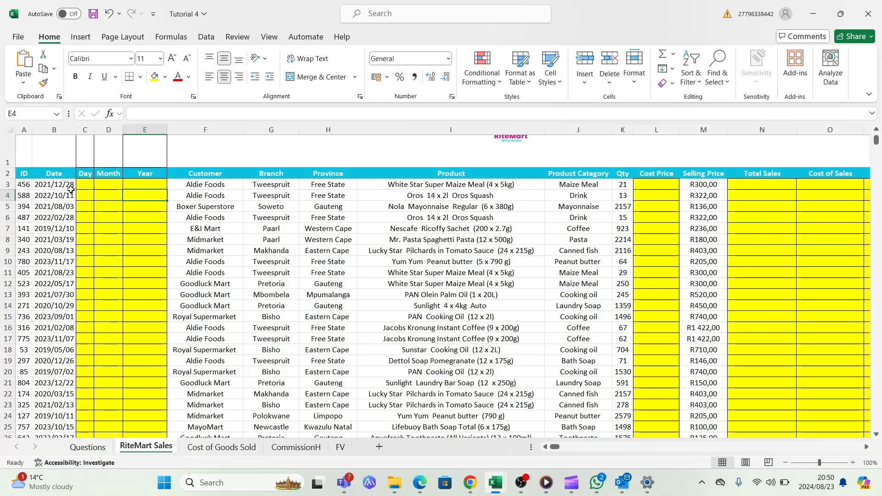
{"action": "left_click", "coordinate": [87, 184]}
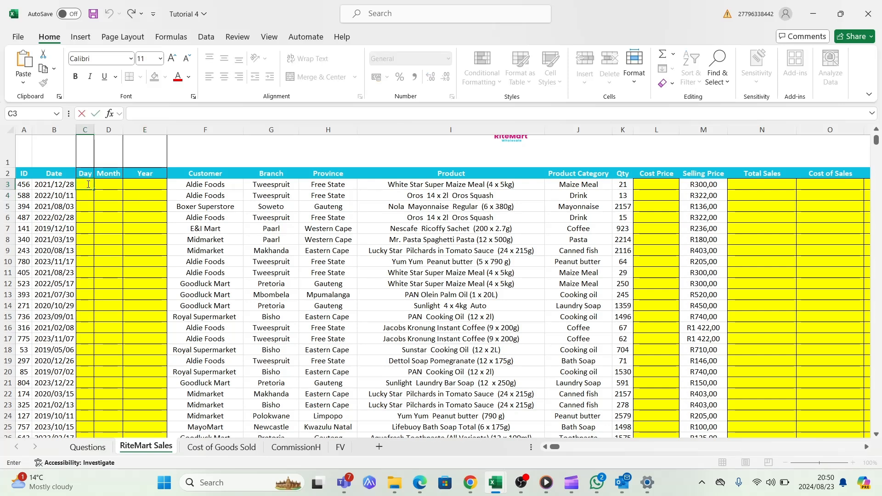
{"action": "type", "text": "="}
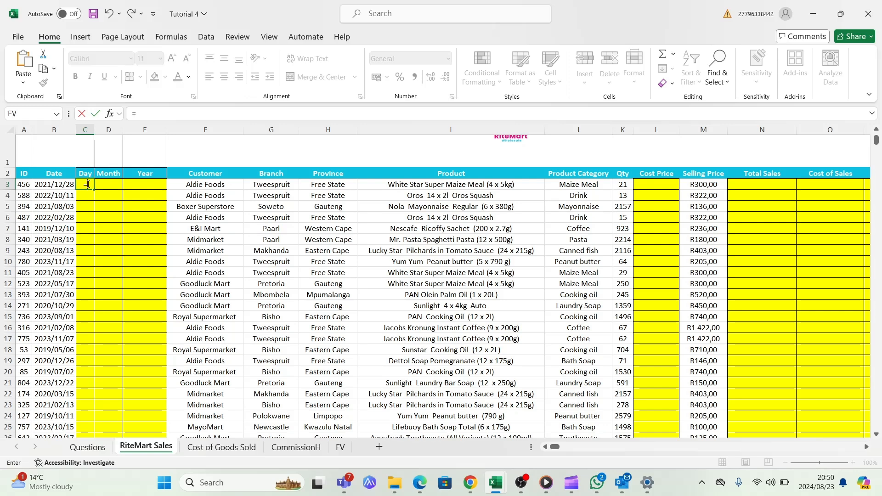
{"action": "type", "text": "text"}
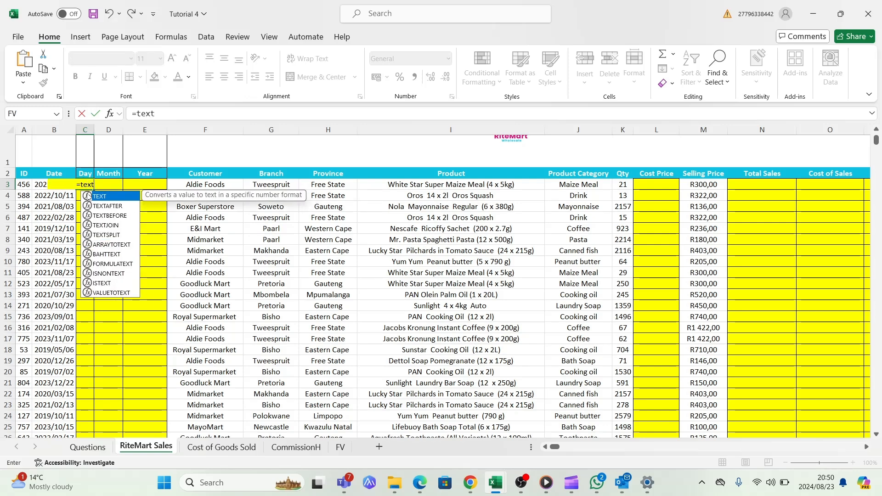
{"action": "double_click", "coordinate": [89, 198]}
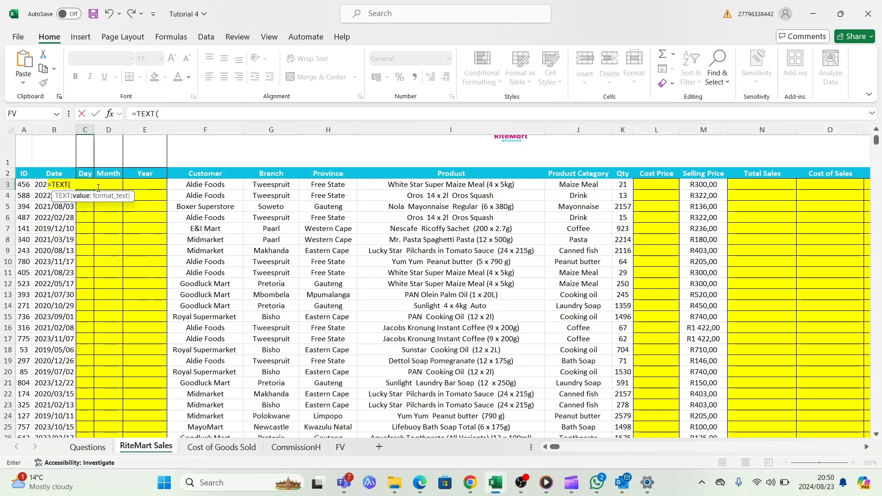
{"action": "left_click", "coordinate": [39, 186]}
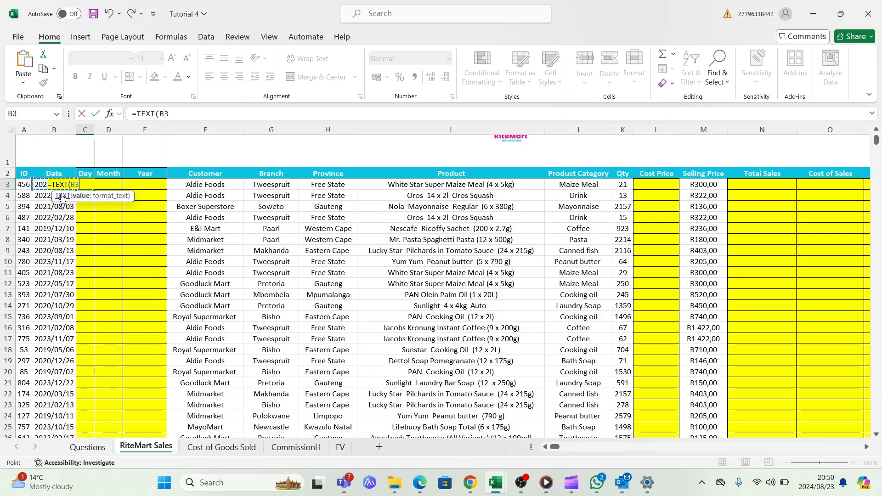
{"action": "type", "text": ";"}
{"action": "type", "text": "\"dddd"}
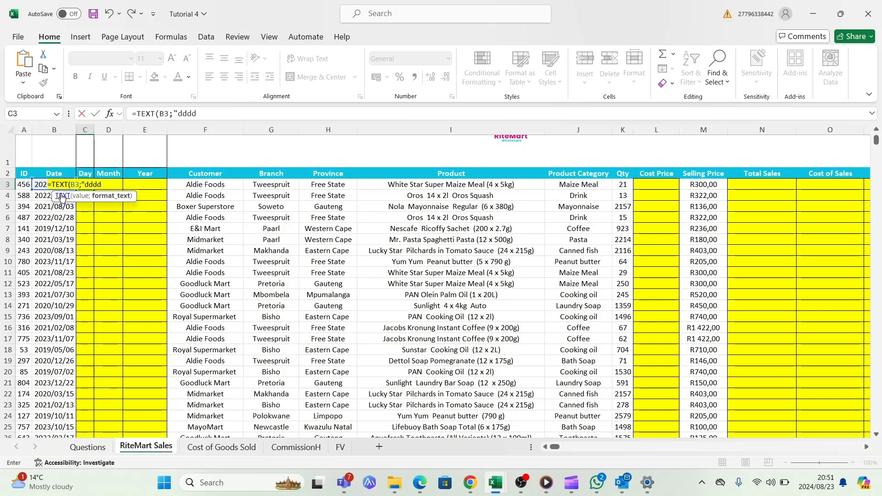
{"action": "type", "text": "\")"}
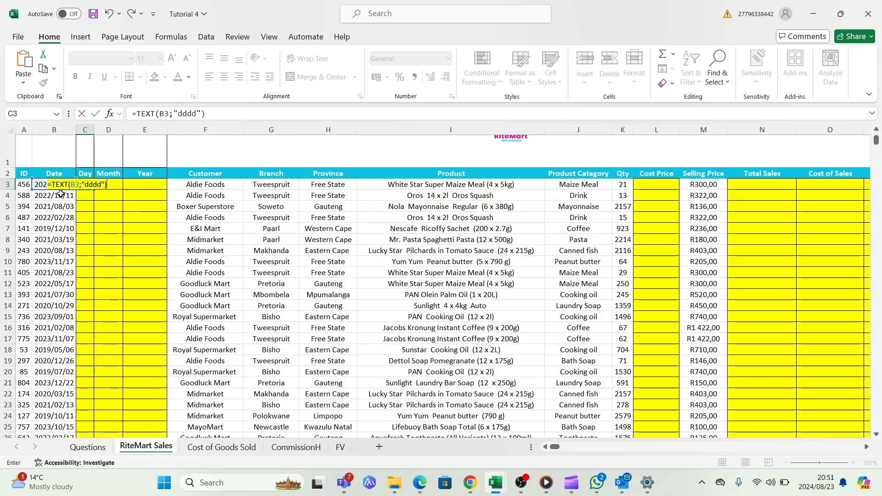
{"action": "key", "text": "Return"}
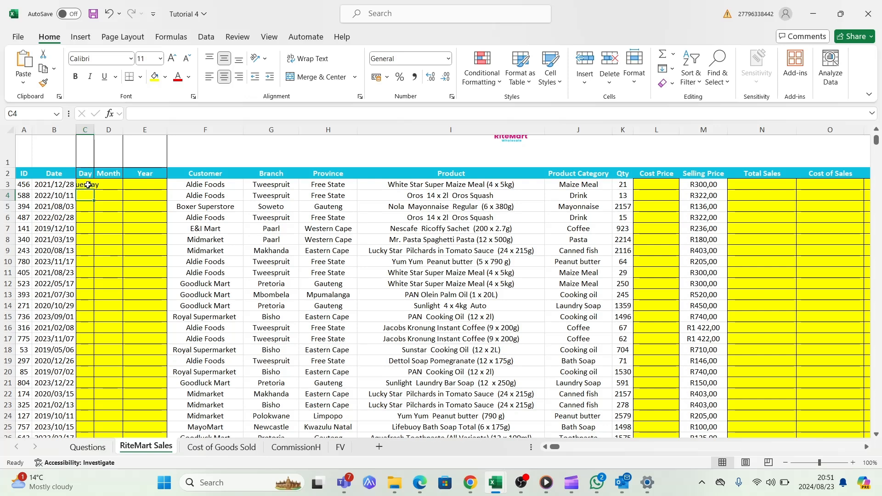
Set the width of the Day column (C) to 10
{"action": "left_click", "coordinate": [87, 137]}
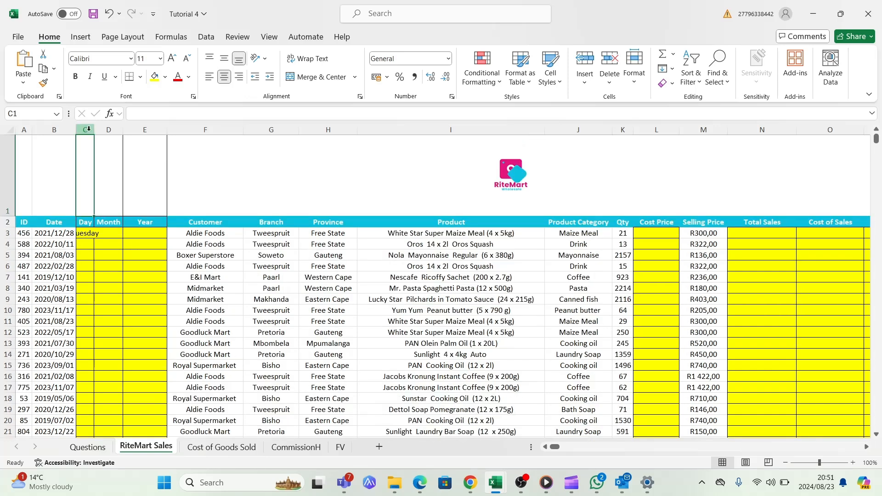
{"action": "left_click", "coordinate": [88, 130]}
{"action": "left_click", "coordinate": [88, 143]}
{"action": "left_click", "coordinate": [89, 132]}
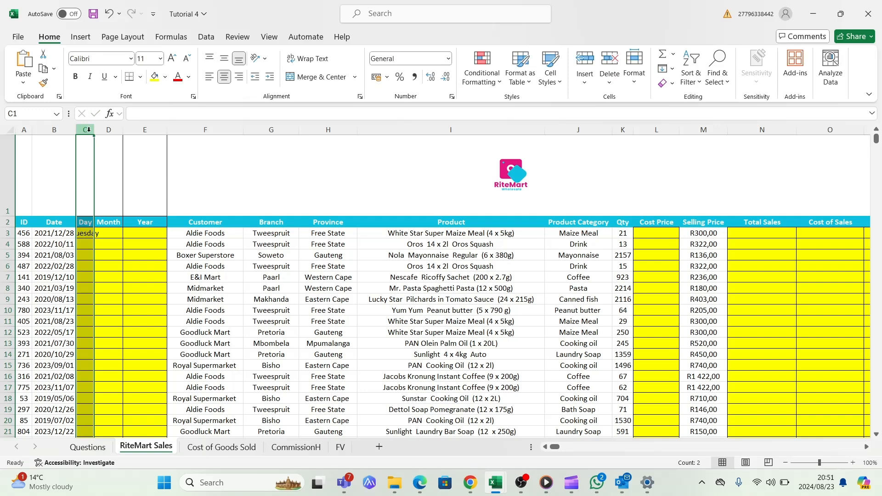
{"action": "left_click", "coordinate": [91, 143]}
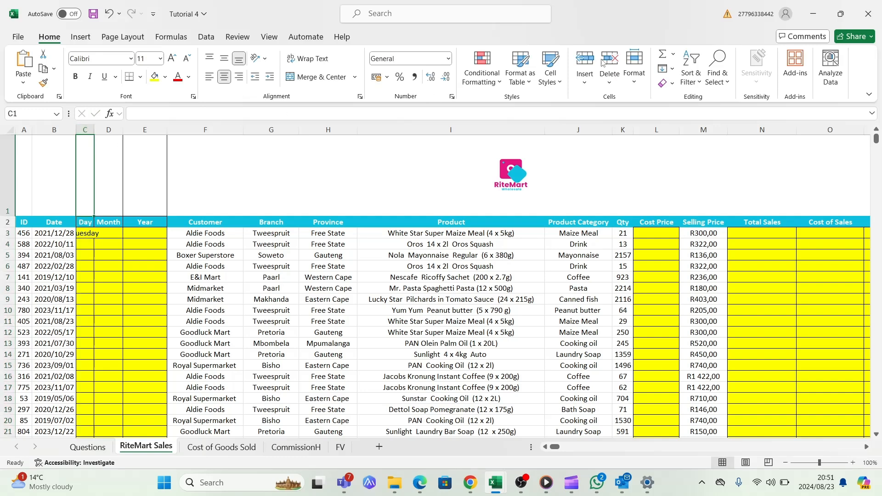
{"action": "left_click", "coordinate": [635, 69]}
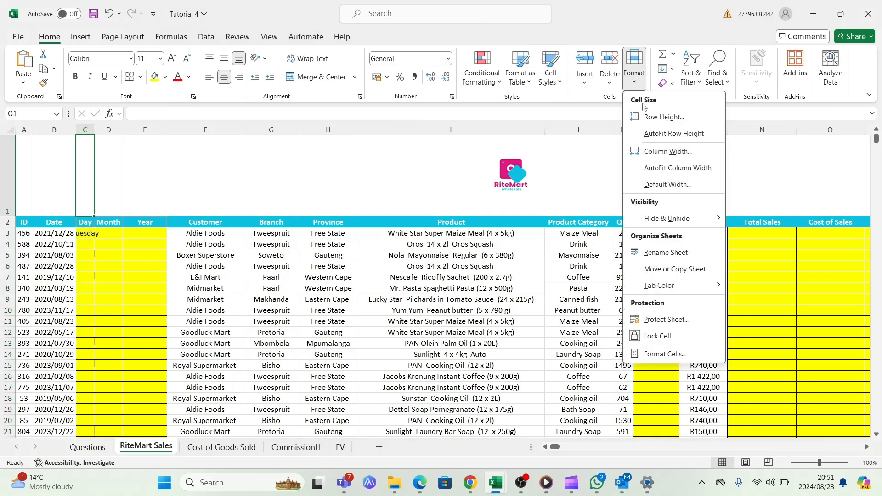
{"action": "left_click", "coordinate": [668, 151]}
{"action": "type", "text": "3"}
{"action": "type", "text": "10"}
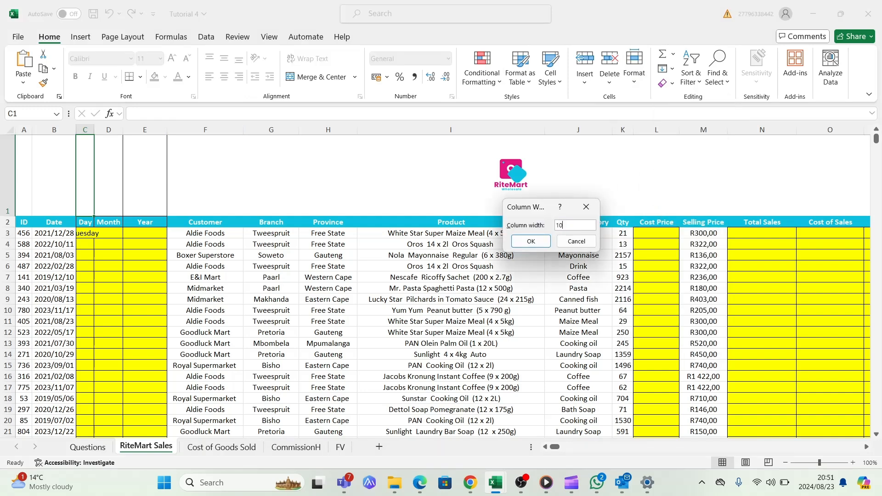
{"action": "left_click", "coordinate": [528, 241]}
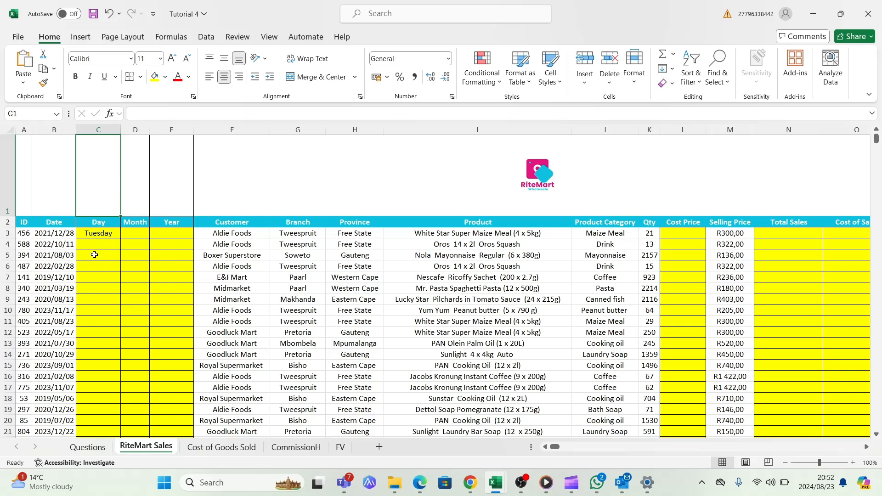
Change the formula in C3 to =TEXT(B3;"ddd") for an abbreviated day name
{"action": "left_click", "coordinate": [114, 233]}
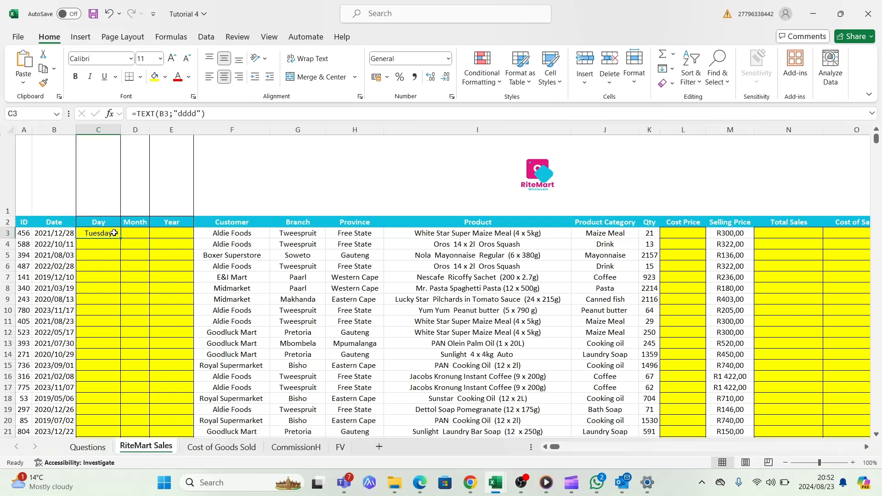
{"action": "double_click", "coordinate": [114, 233]}
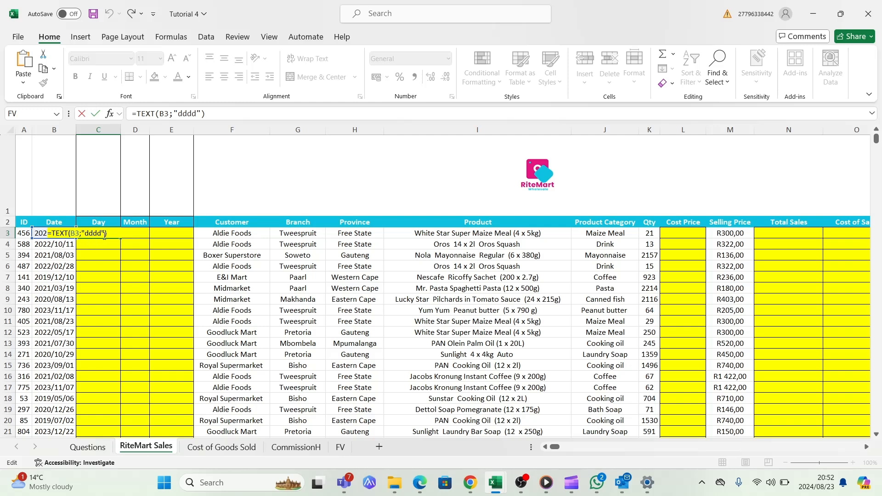
{"action": "left_click", "coordinate": [102, 233]}
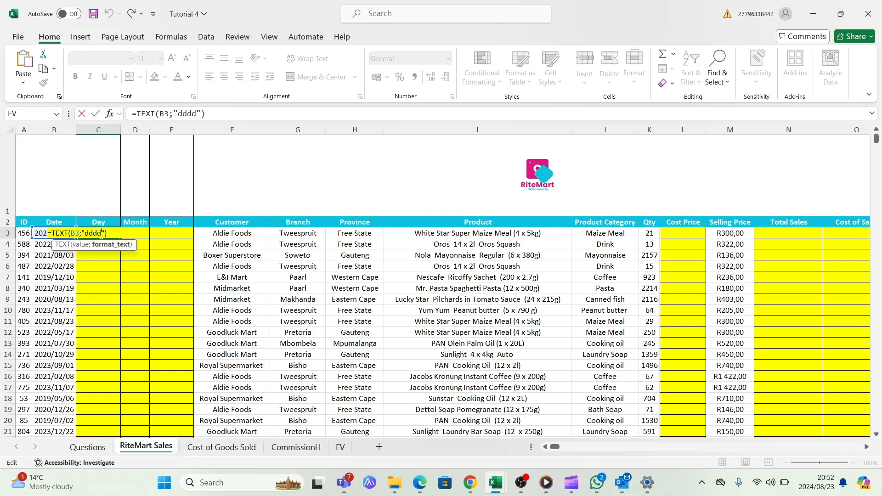
{"action": "key", "text": "BackSpace"}
{"action": "left_click", "coordinate": [106, 234]}
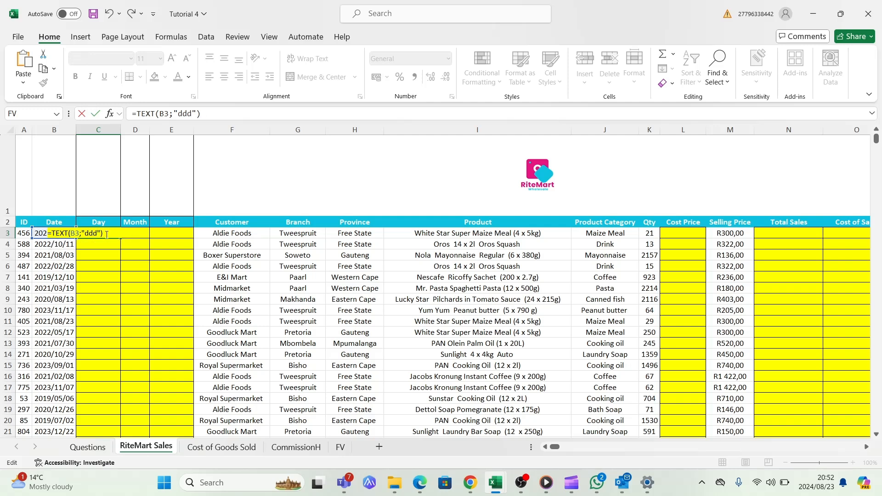
{"action": "key", "text": "Return"}
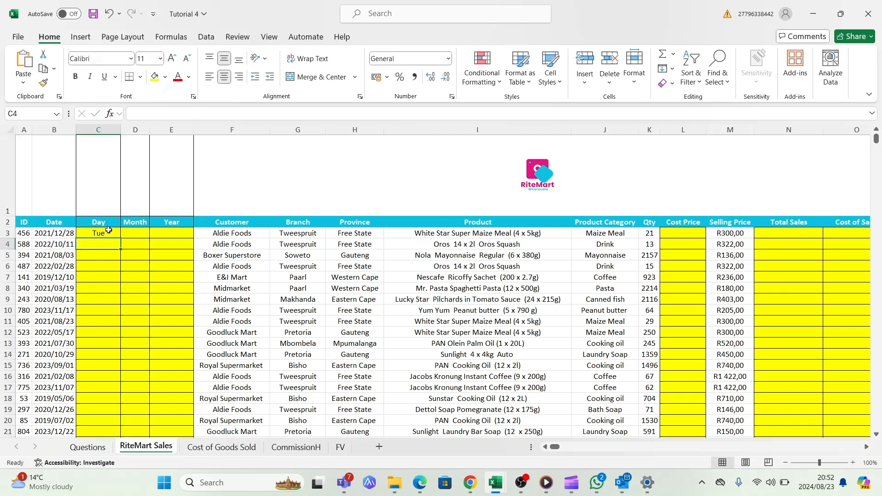
Autofill the C3 day formula down the Day column for all transactions and check the filled rows
{"action": "left_click", "coordinate": [111, 233]}
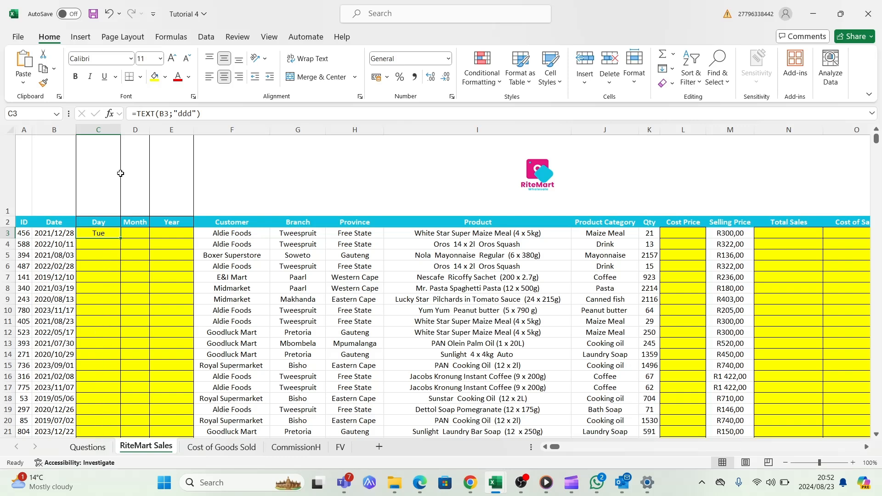
{"action": "double_click", "coordinate": [120, 239]}
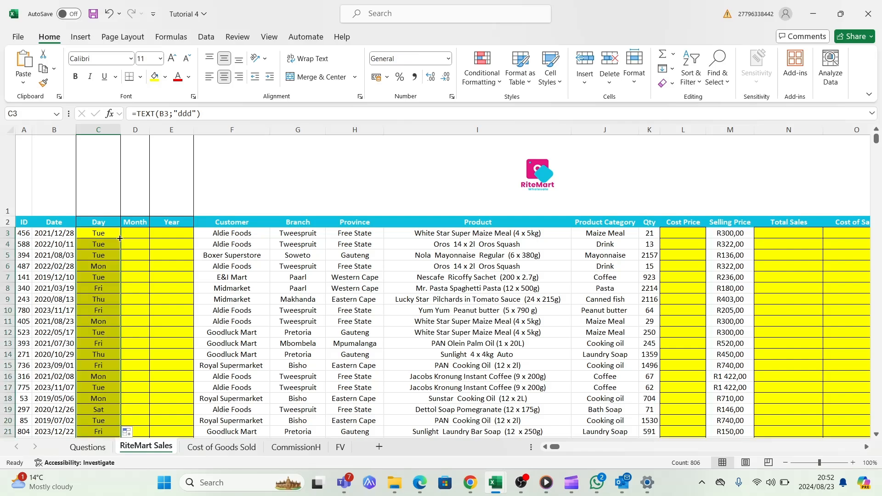
{"action": "scroll", "coordinate": [99, 304], "scroll_direction": "down", "scroll_amount": 2}
{"action": "scroll", "coordinate": [100, 304], "scroll_direction": "down", "scroll_amount": 8}
{"action": "scroll", "coordinate": [100, 303], "scroll_direction": "up", "scroll_amount": 10}
Enter =TEXT(B3;"mmmm") in D3 to get the first transaction's month name
{"action": "left_click", "coordinate": [132, 233]}
{"action": "type", "text": "=text"}
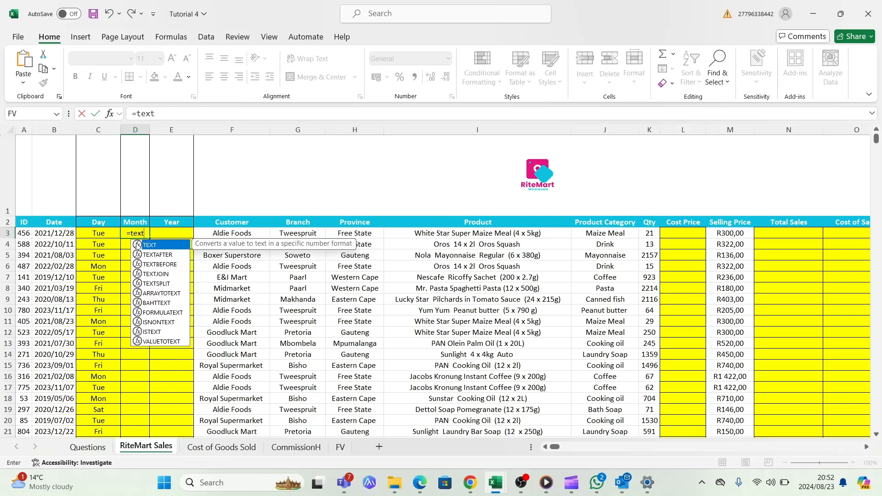
{"action": "double_click", "coordinate": [138, 247]}
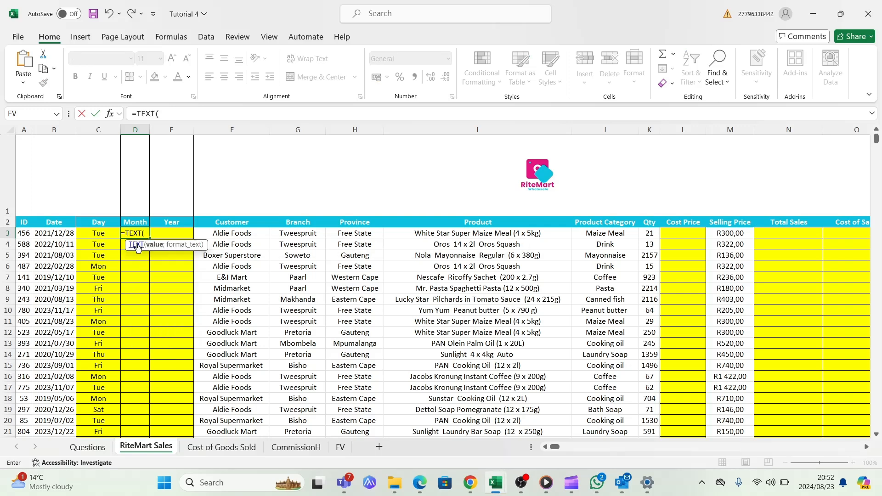
{"action": "left_click", "coordinate": [53, 235]}
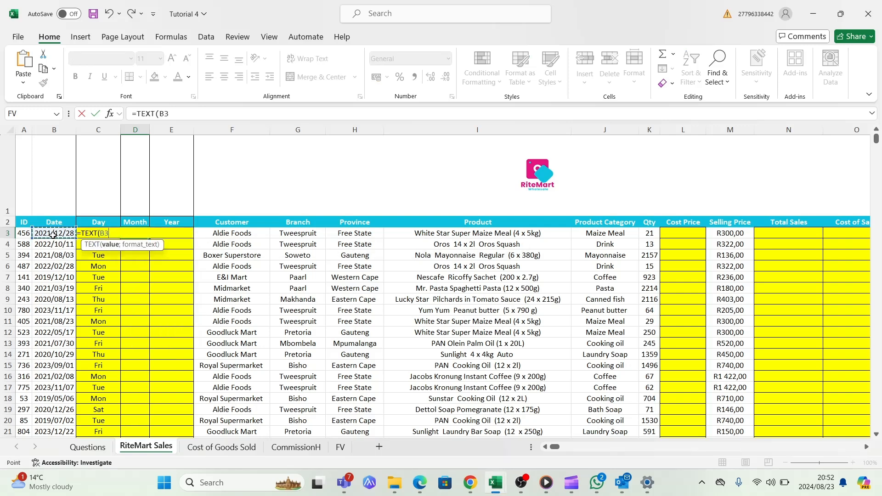
{"action": "type", "text": "'"}
{"action": "type", "text": ";"}
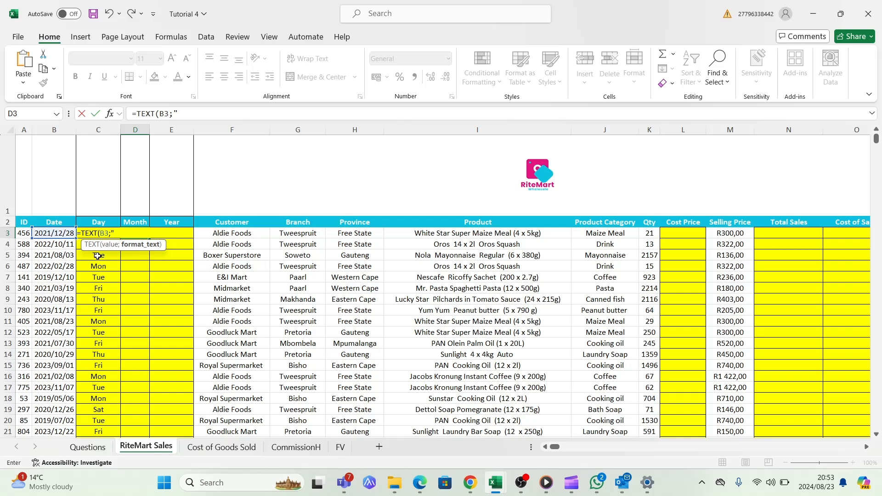
{"action": "type", "text": "mmmm\")"}
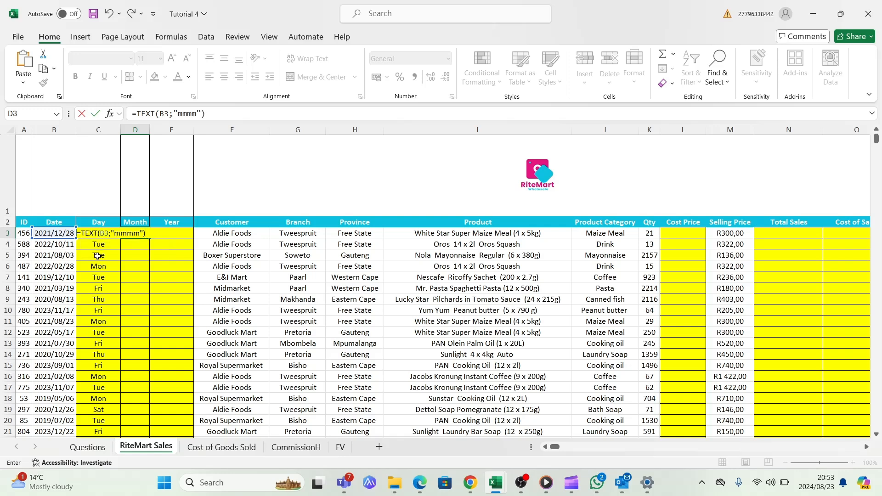
{"action": "key", "text": "Return"}
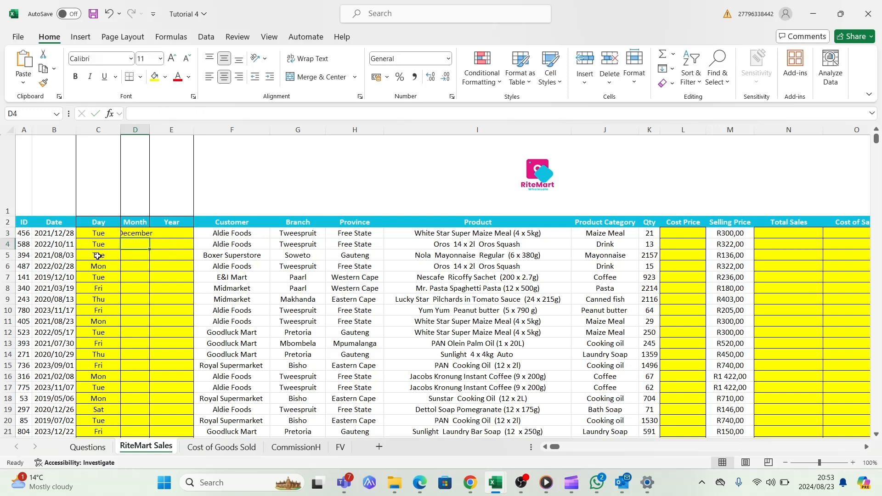
Change the D3 formula to =TEXT(B3;"mmm") and autofill it down the Month column for all transactions
{"action": "double_click", "coordinate": [142, 235]}
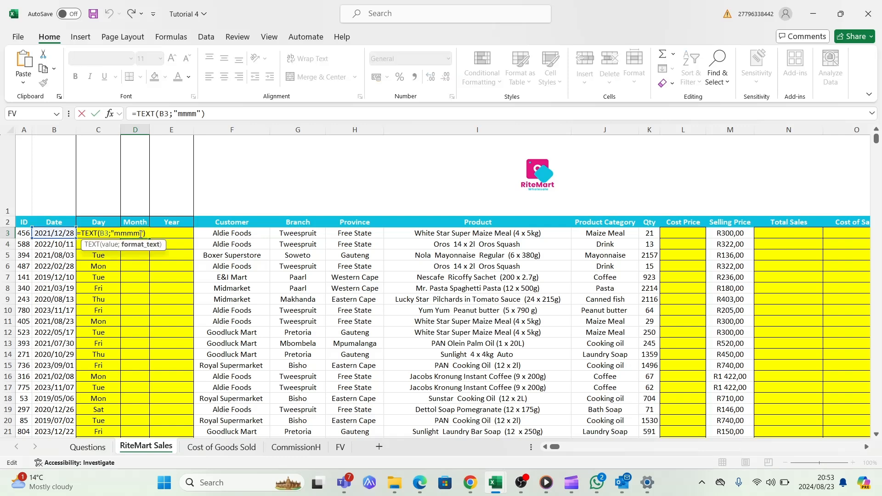
{"action": "key", "text": "BackSpace"}
{"action": "left_click", "coordinate": [146, 231]}
{"action": "key", "text": "Return"}
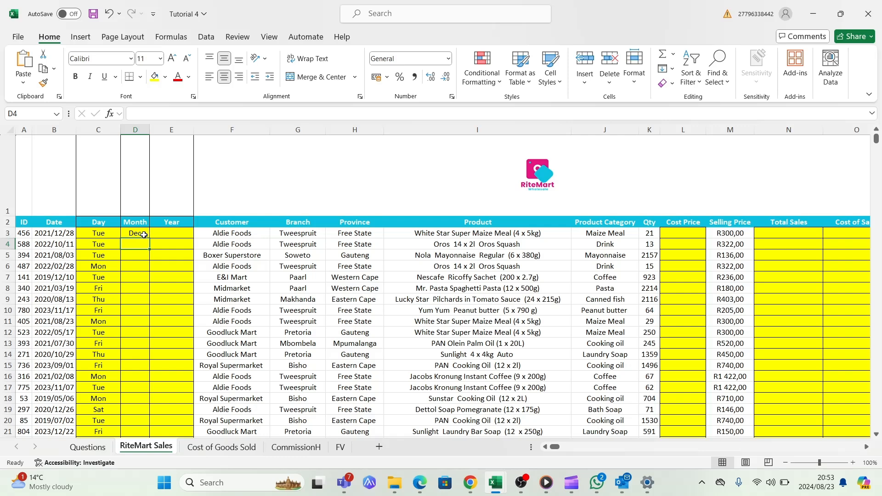
{"action": "left_click", "coordinate": [143, 234]}
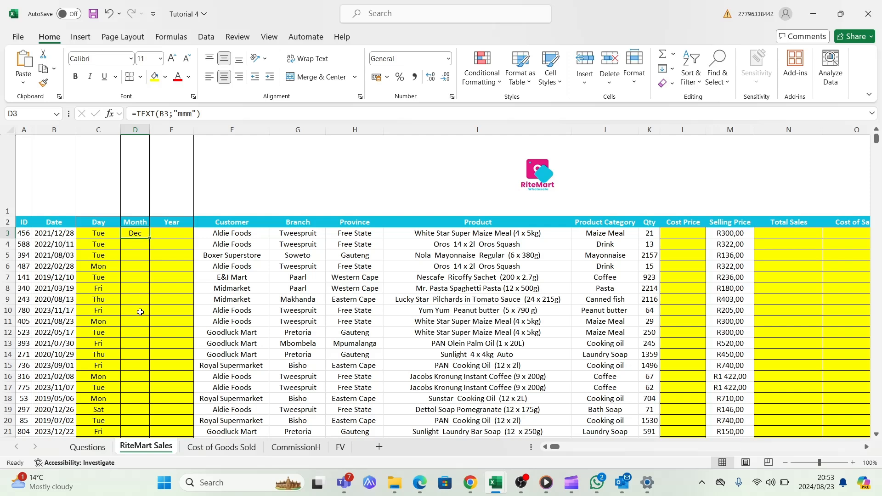
{"action": "double_click", "coordinate": [150, 238]}
Enter =TEXT(B3;"yyyy") in E3 to get the first transaction's four-digit year
{"action": "left_click", "coordinate": [166, 239]}
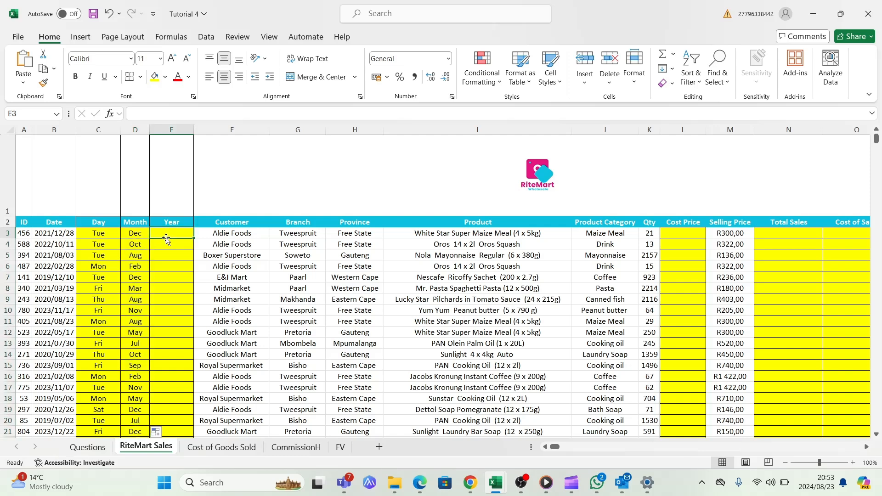
{"action": "double_click", "coordinate": [176, 234]}
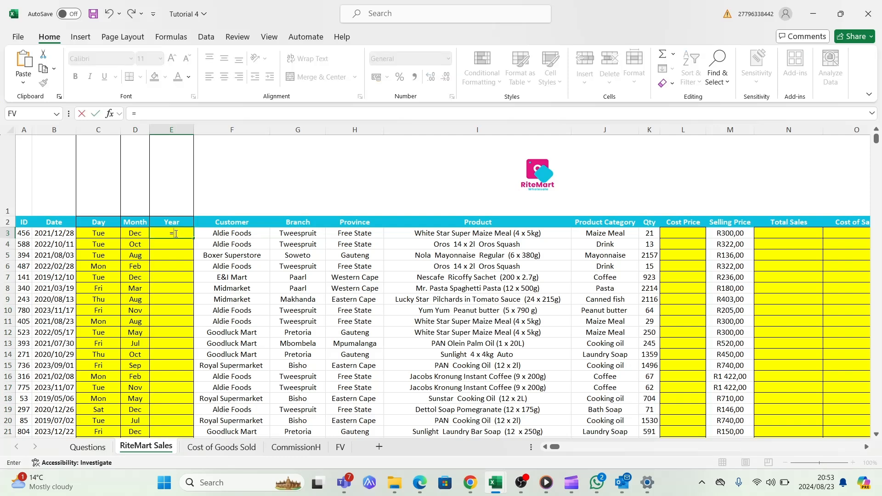
{"action": "type", "text": "text"}
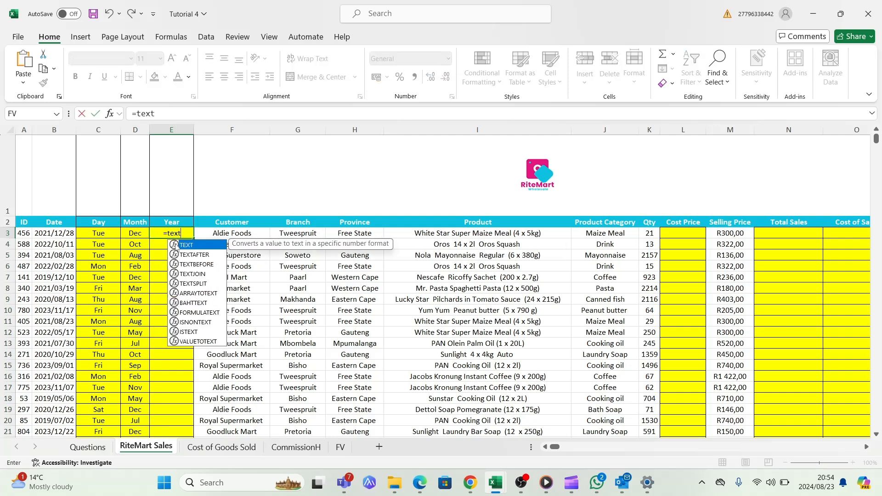
{"action": "double_click", "coordinate": [176, 245]}
{"action": "left_click", "coordinate": [65, 234]}
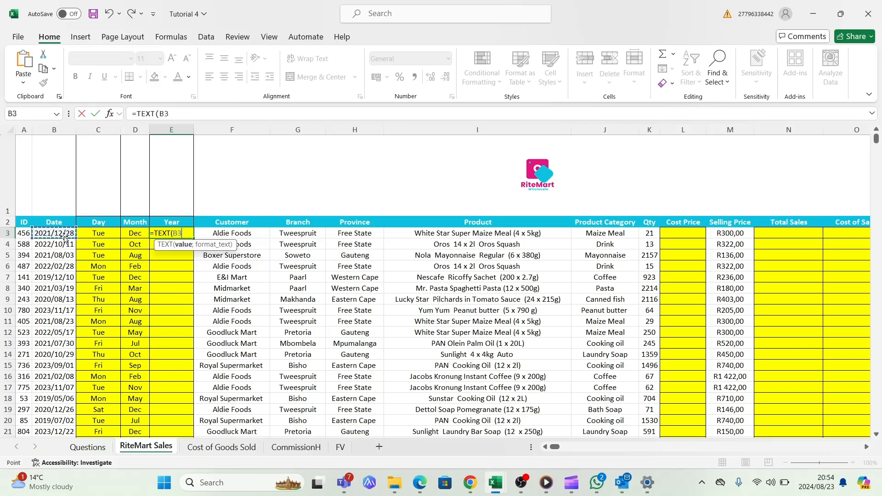
{"action": "type", "text": ";"}
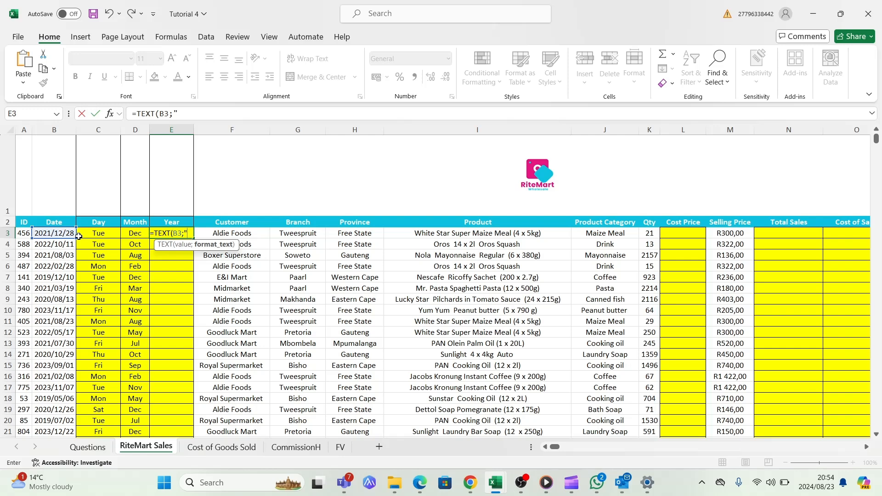
{"action": "type", "text": "\"yyyy\""}
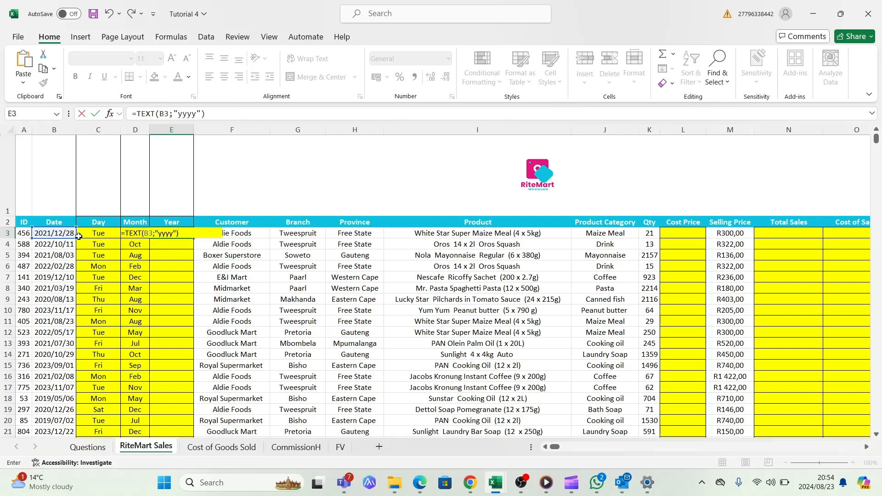
{"action": "key", "text": "Return"}
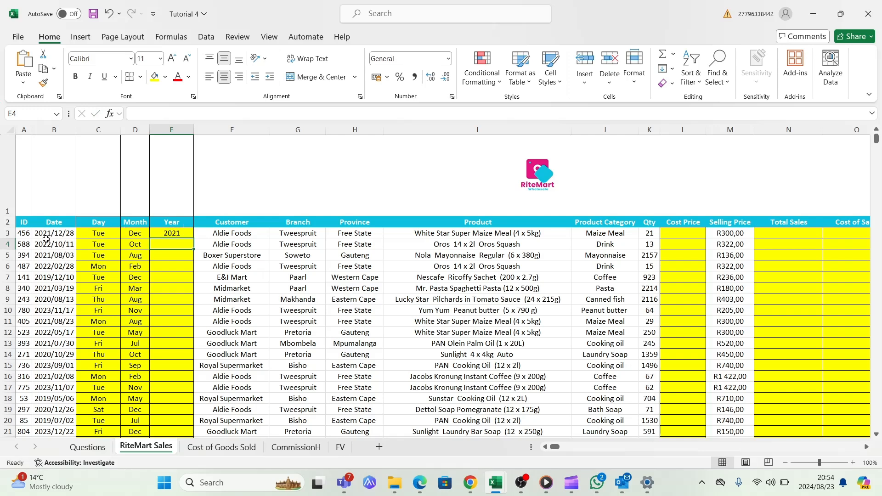
Autofill the E3 year formula down the Year column for all transactions and check the filled rows
{"action": "left_click", "coordinate": [187, 236]}
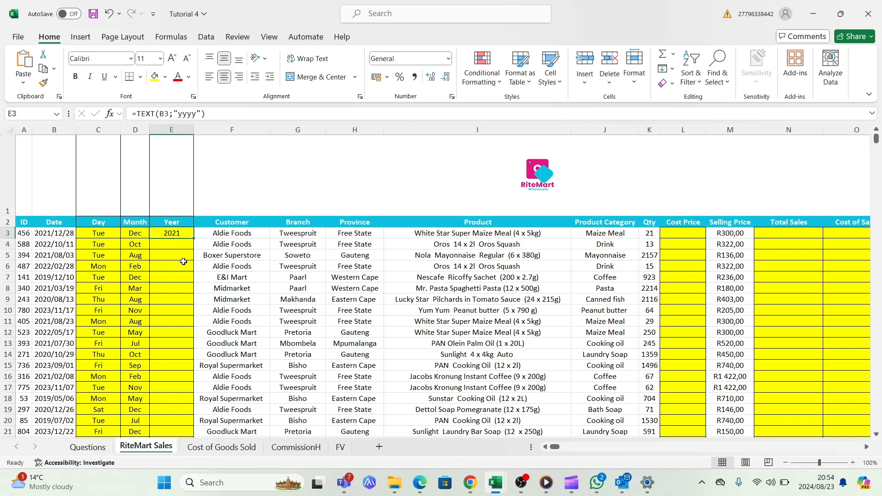
{"action": "double_click", "coordinate": [193, 237]}
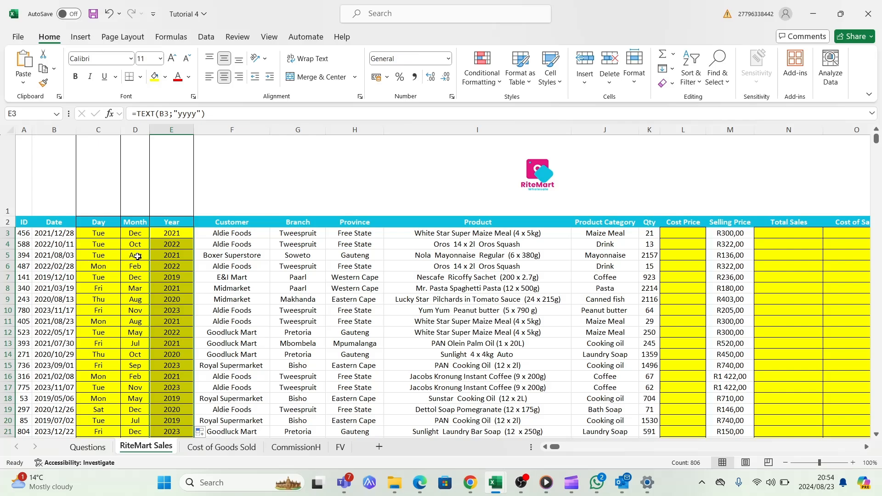
{"action": "scroll", "coordinate": [232, 206], "scroll_direction": "down", "scroll_amount": 2}
{"action": "scroll", "coordinate": [232, 206], "scroll_direction": "up", "scroll_amount": 2}
{"action": "scroll", "coordinate": [232, 206], "scroll_direction": "down", "scroll_amount": 2}
{"action": "scroll", "coordinate": [232, 205], "scroll_direction": "up", "scroll_amount": 1}
{"action": "scroll", "coordinate": [232, 205], "scroll_direction": "up", "scroll_amount": 1}
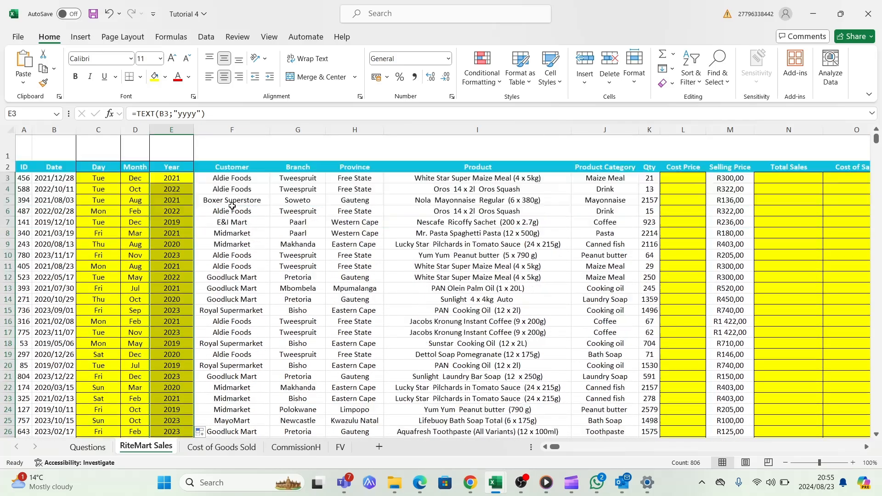